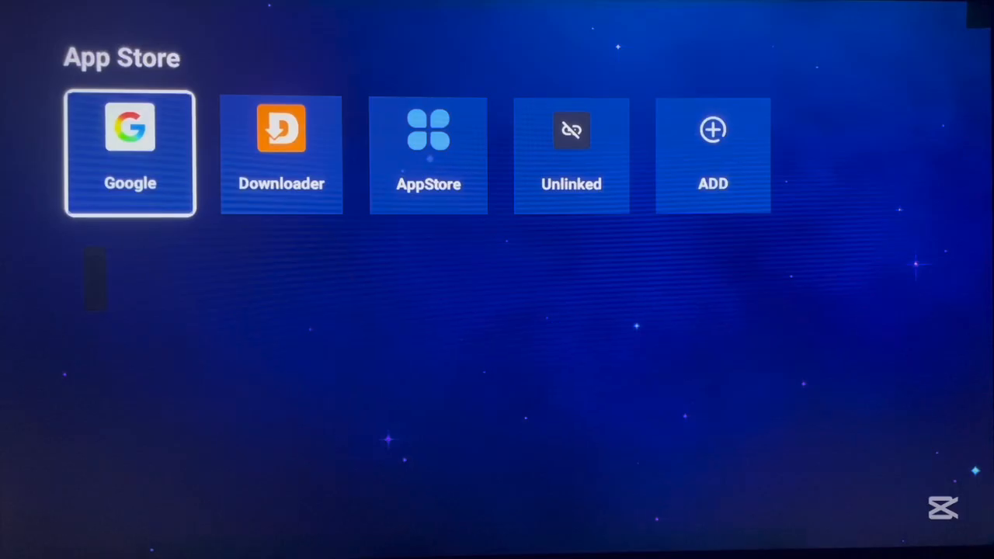
# Step: Launch the Google app and bring up its search screen
pyautogui.press('Return')
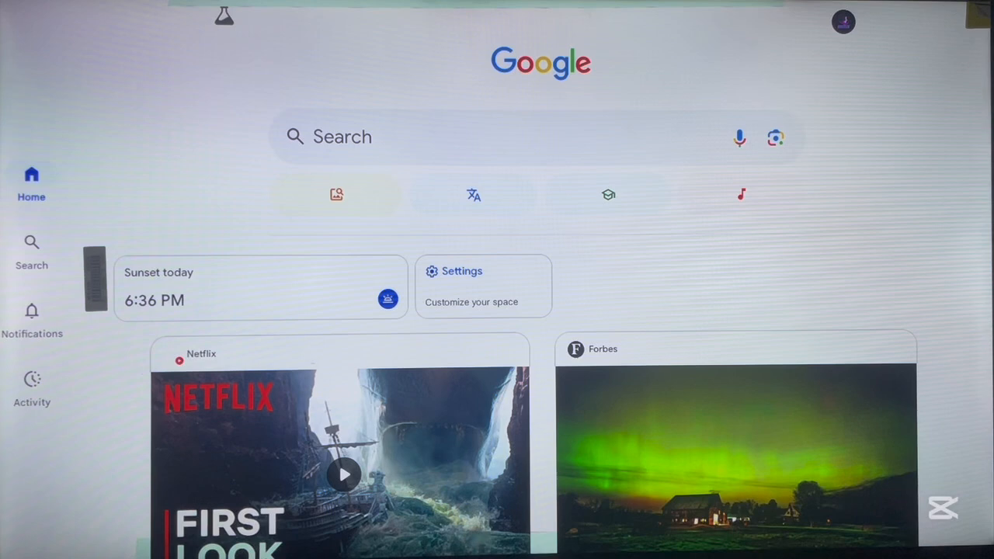
pyautogui.press('Return')
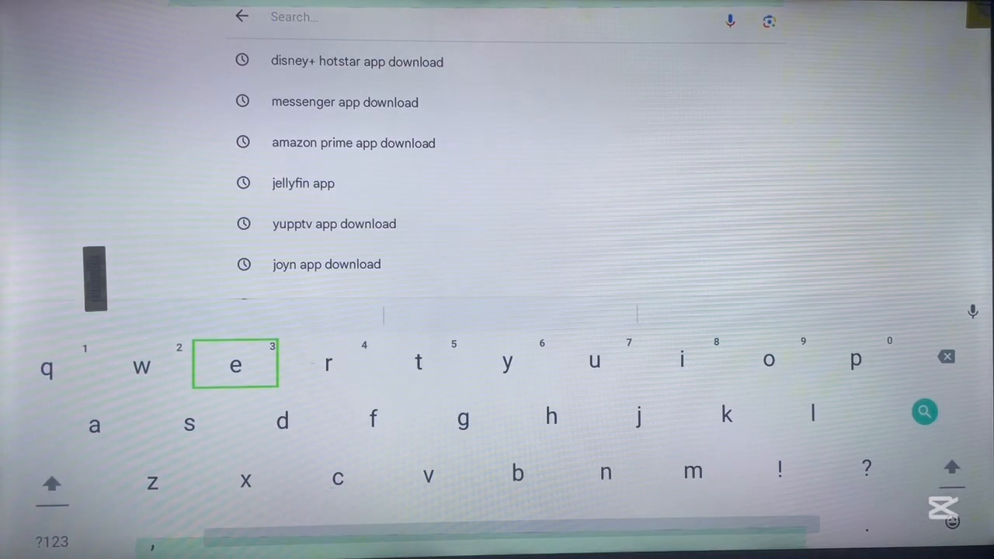
pyautogui.press('Down')
pyautogui.press('Left')
pyautogui.press('Left')
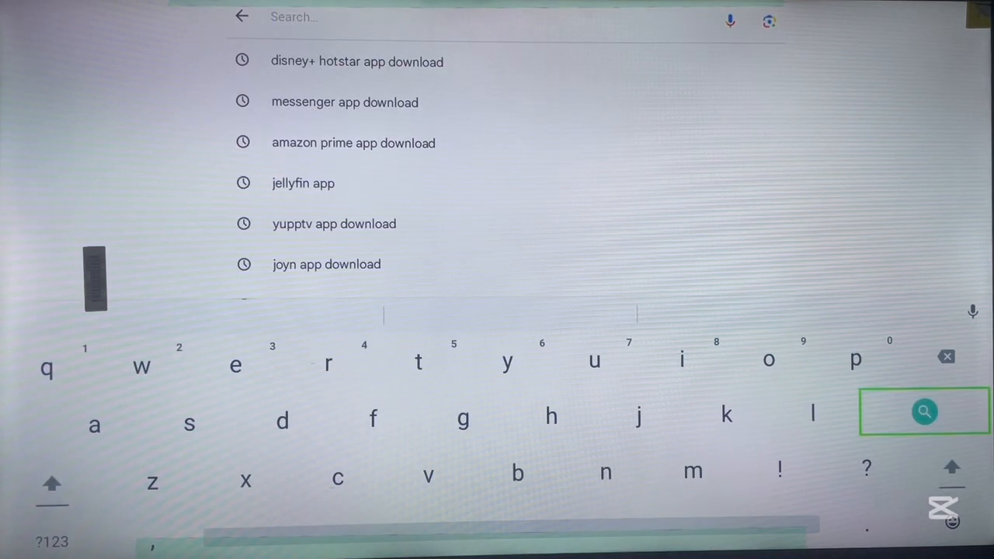
pyautogui.press('Left')
pyautogui.press('Left')
# Step: Enter 'm' and search for the 'messenger app download' suggestion
pyautogui.press('Down')
pyautogui.press('Return')
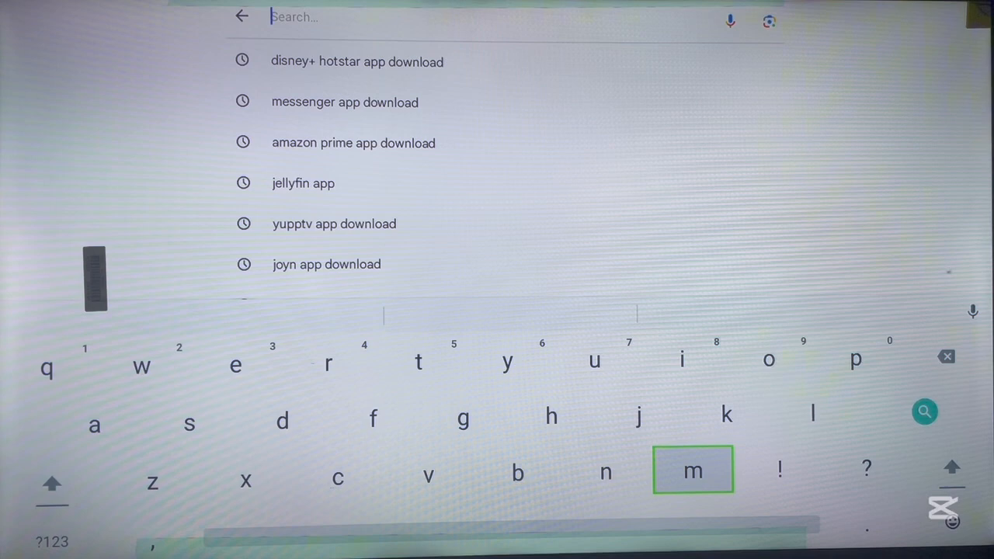
pyautogui.press('F1')
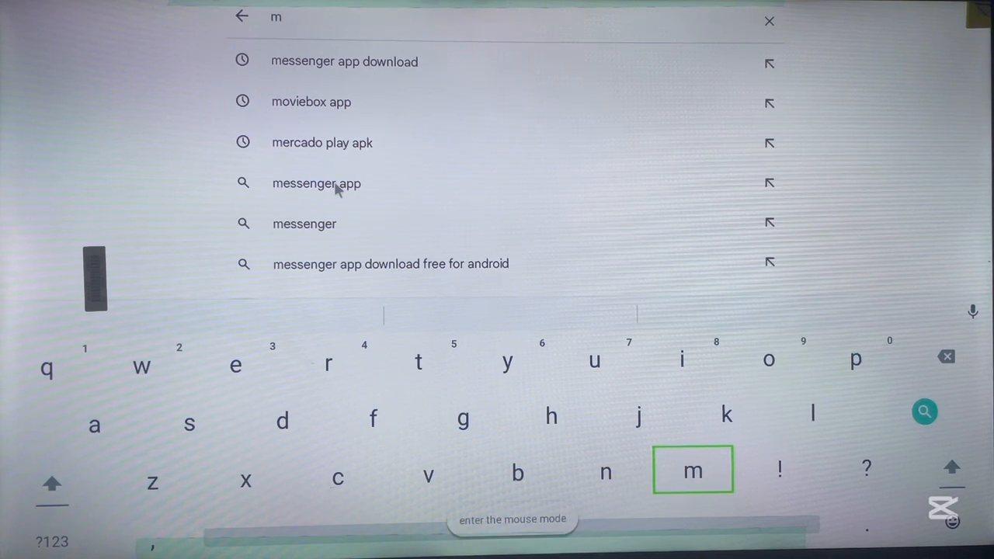
pyautogui.press('Up')
pyautogui.press('Up')
pyautogui.press('Up')
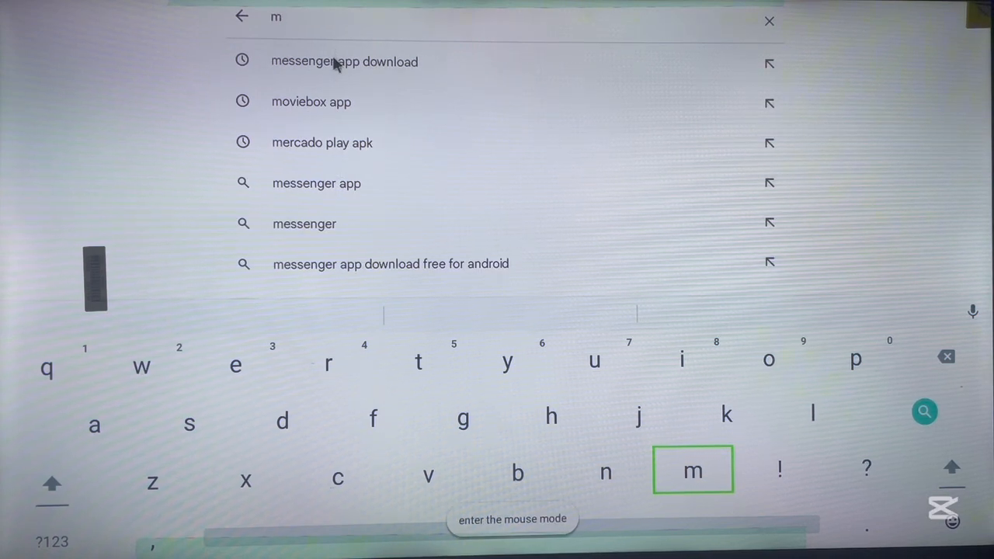
pyautogui.click(335, 62)
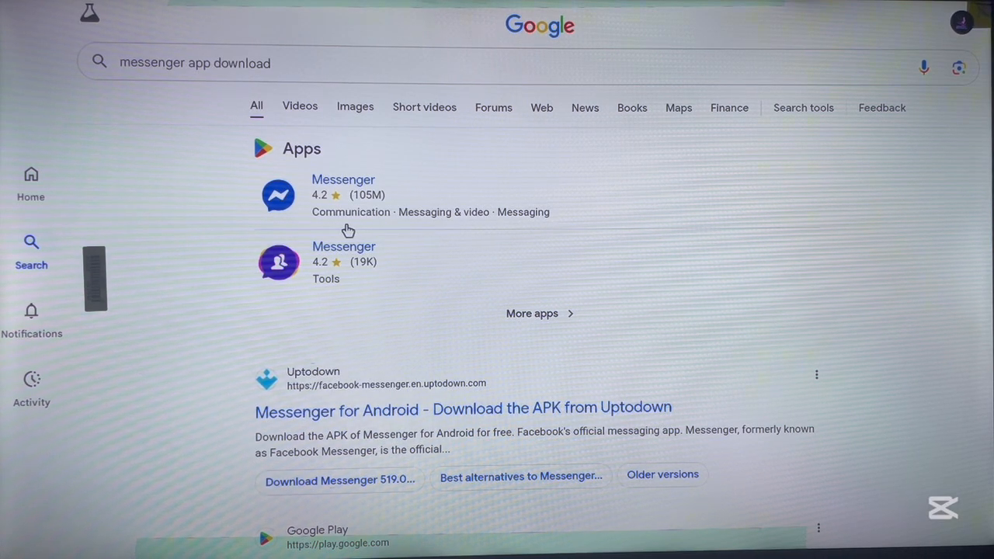
# Step: Install Messenger by Meta Platforms from its Google Play listing in the results
pyautogui.click(357, 185)
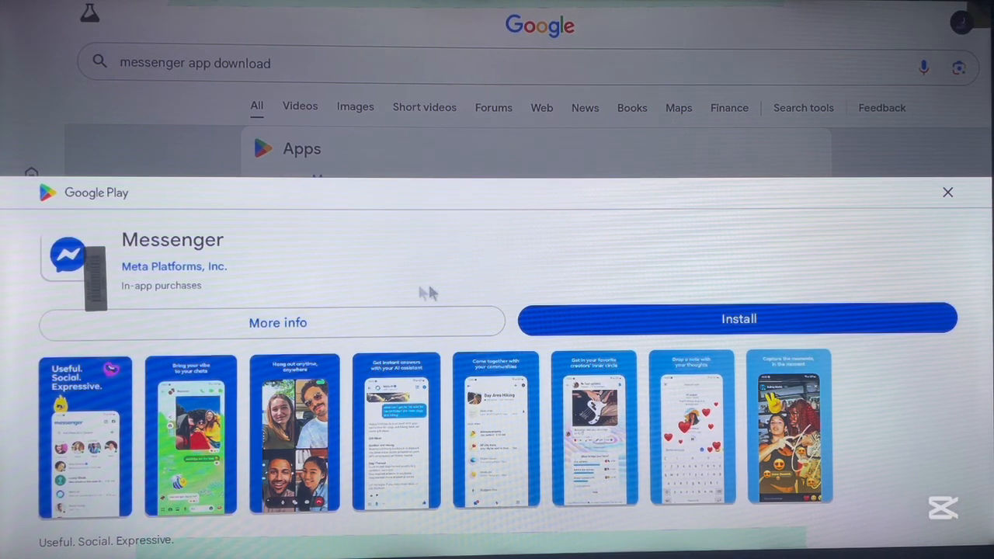
pyautogui.click(594, 312)
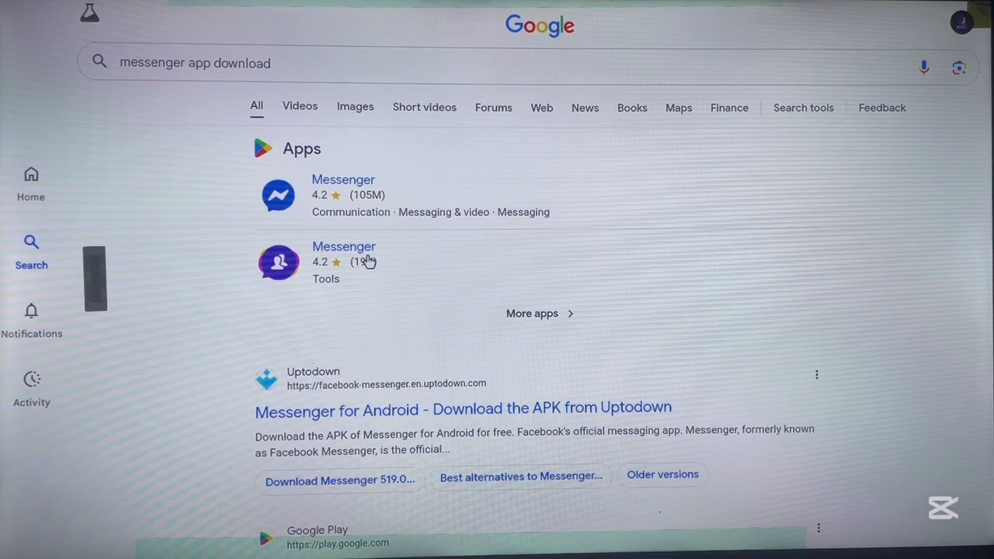
# Step: View CloudMind's Messenger Play listing without installing, then dismiss it
pyautogui.click(338, 251)
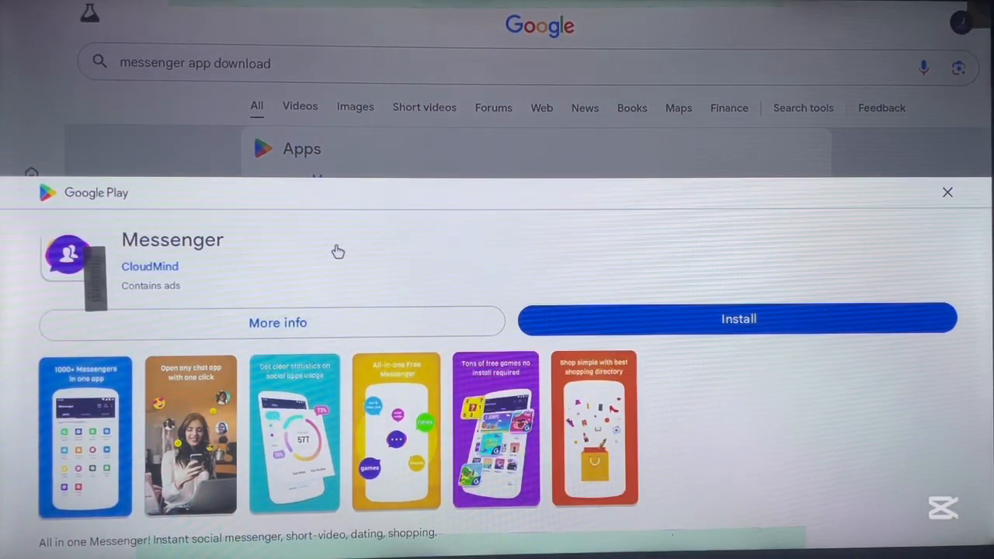
pyautogui.press('Escape')
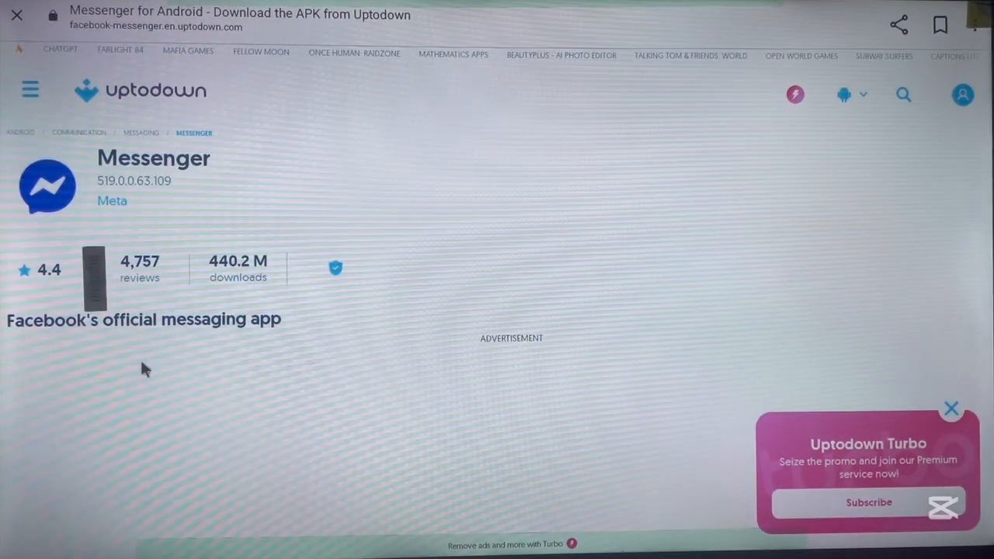
# Step: Go back from the Uptodown Messenger page to the Google search results
pyautogui.hotkey('alt', 'Left')
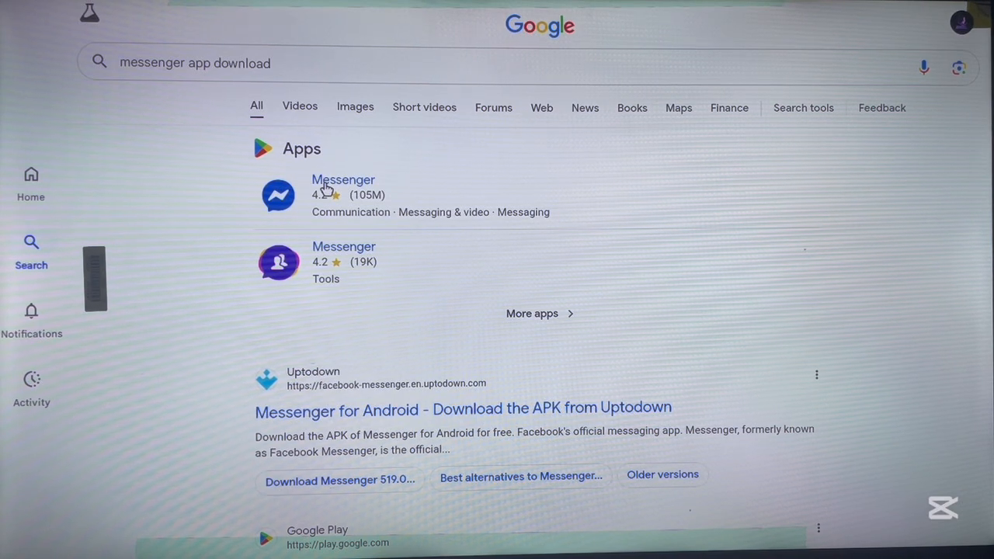
# Step: Reopen Meta Messenger's Play panel to watch its 70.45 MB download progress
pyautogui.click(326, 189)
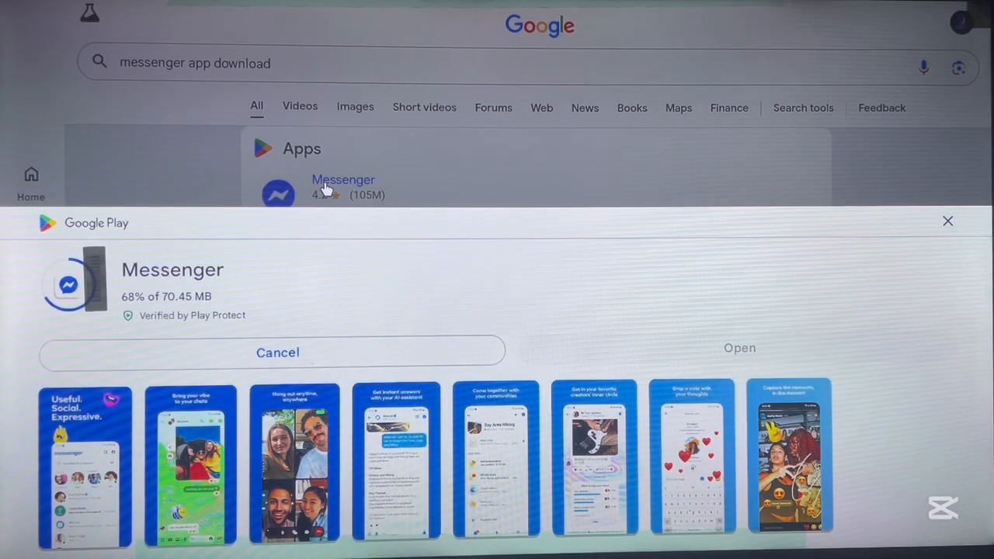